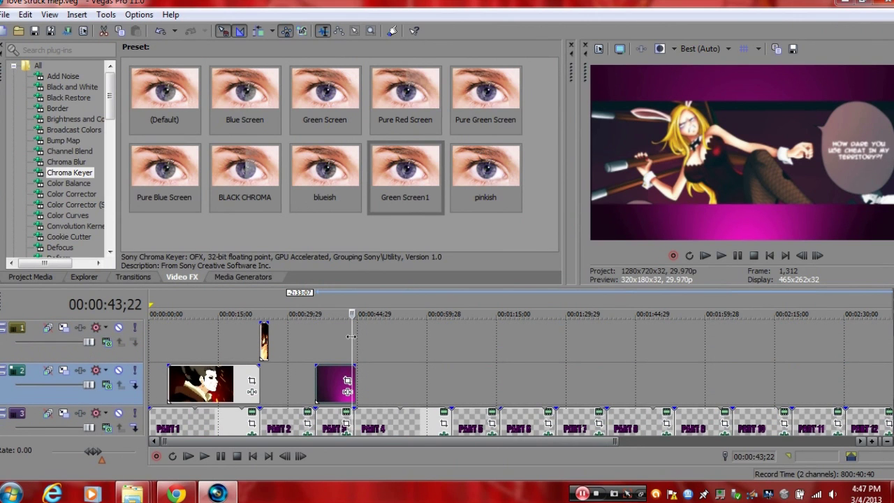
Split the Part 3 clip at 00:00:44;06, where the Part 4 placeholder begins, and move the leftover tail up to track 1.
{"action": "scroll", "coordinate": [356, 341], "scroll_direction": "up", "scroll_amount": 5}
{"action": "left_click", "coordinate": [523, 343]}
{"action": "left_click", "coordinate": [517, 344]}
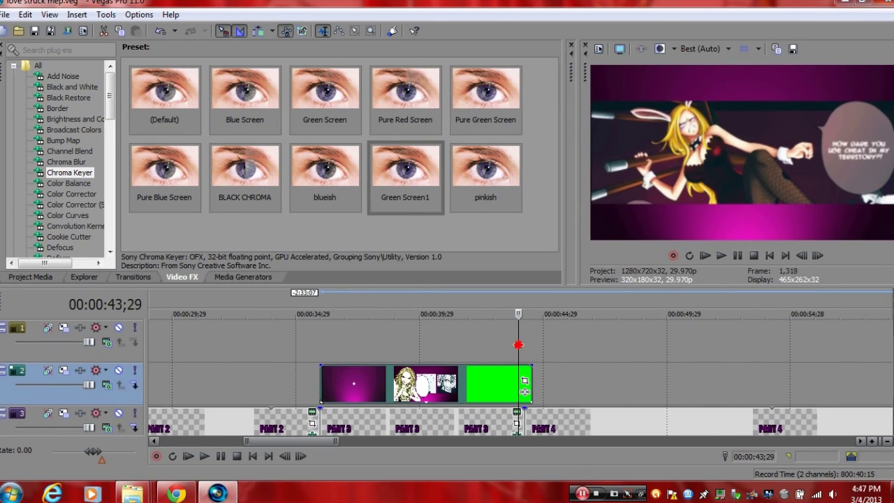
{"action": "left_click", "coordinate": [519, 345]}
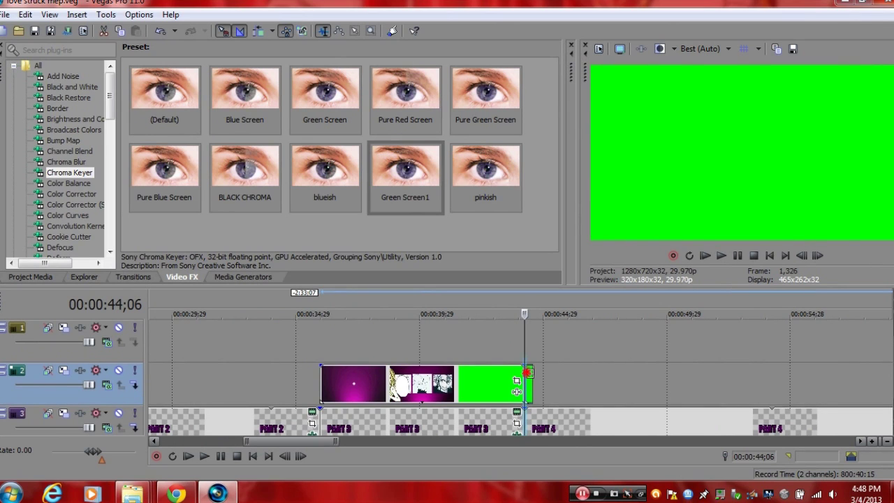
{"action": "left_click_drag", "start_coordinate": [528, 380], "coordinate": [528, 338]}
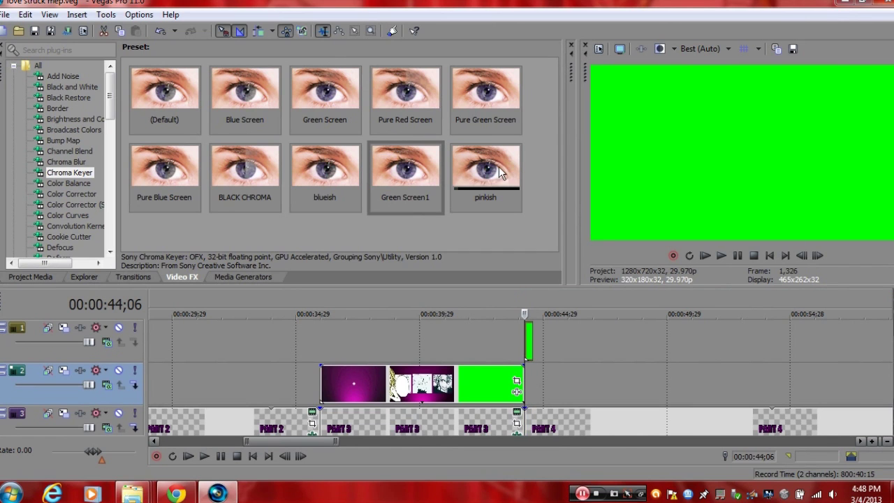
Apply the Chroma Keyer's Green Screen1 preset to the green Part 3 tail piece on track 1.
{"action": "left_click_drag", "start_coordinate": [408, 174], "coordinate": [531, 340]}
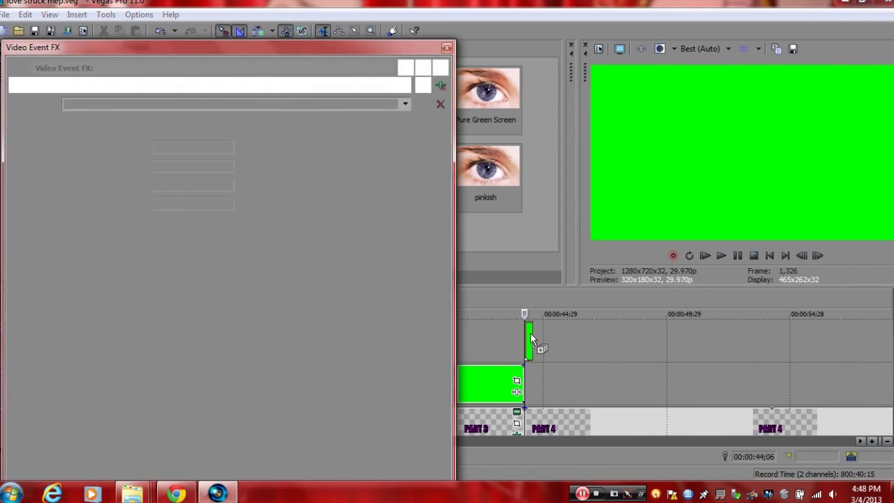
{"action": "left_click", "coordinate": [446, 48]}
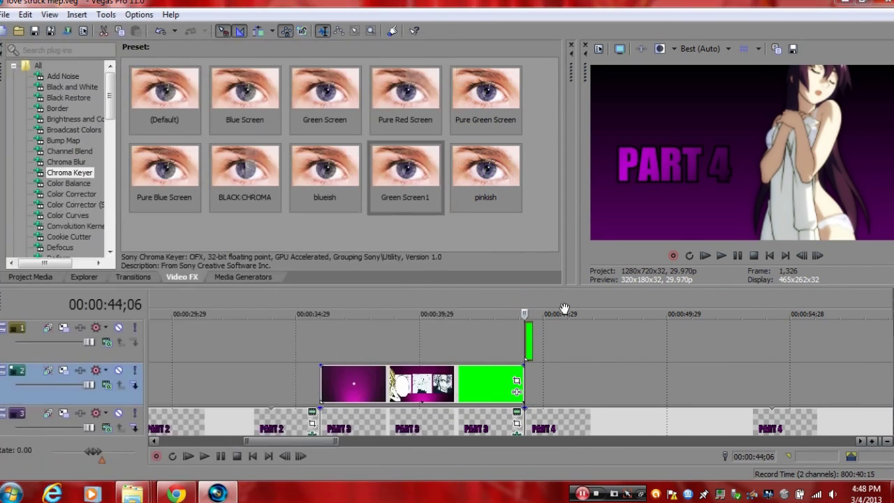
{"action": "left_click", "coordinate": [517, 342]}
{"action": "left_click", "coordinate": [522, 338]}
{"action": "left_click", "coordinate": [519, 338]}
{"action": "left_click", "coordinate": [520, 338]}
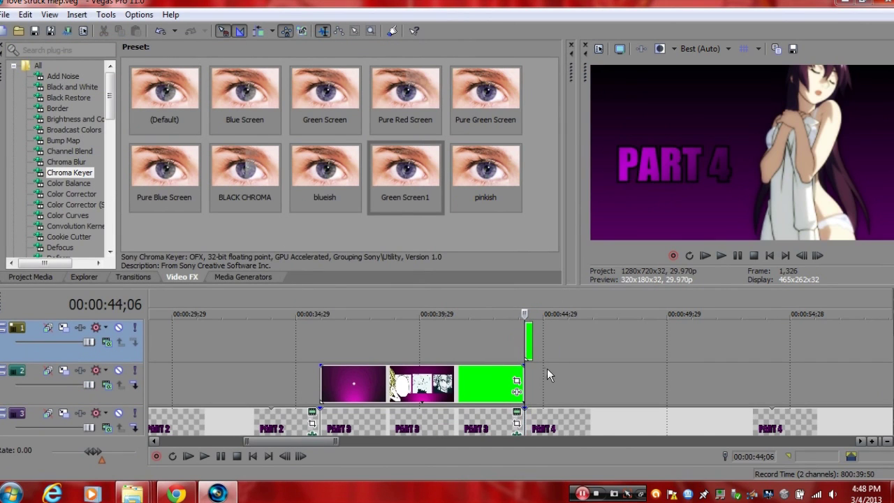
{"action": "key", "text": "ctrl+z"}
Add the [CES] Lovestruck MEP [Part 7] video and the other received part videos from the love struck folder to the timeline.
{"action": "scroll", "coordinate": [544, 368], "scroll_direction": "down", "scroll_amount": 3}
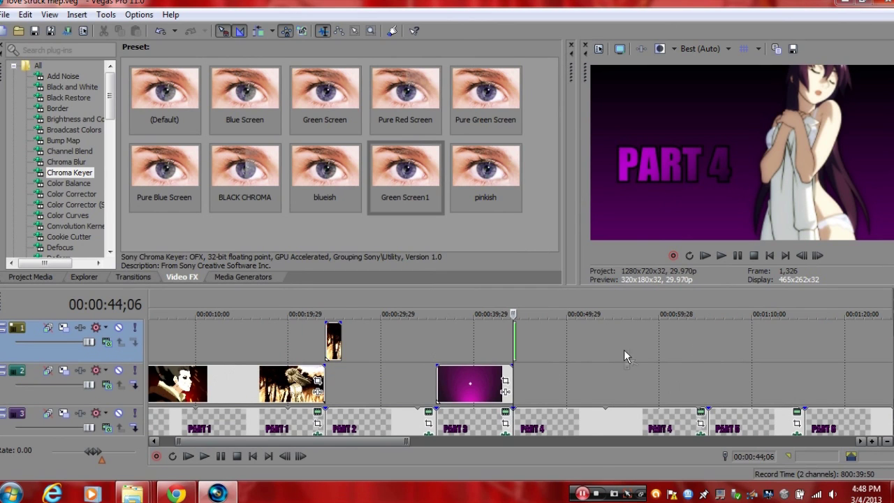
{"action": "scroll", "coordinate": [624, 349], "scroll_direction": "down", "scroll_amount": 3}
{"action": "mouse_move", "coordinate": [132, 492]}
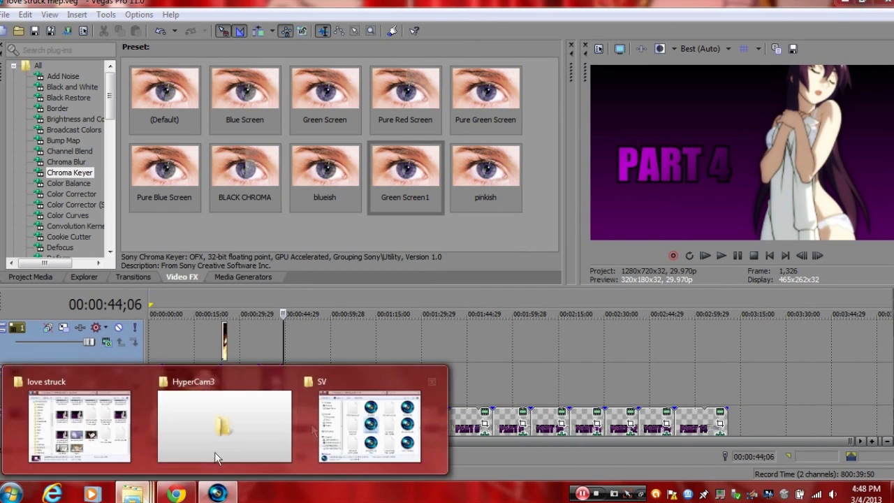
{"action": "mouse_move", "coordinate": [94, 398]}
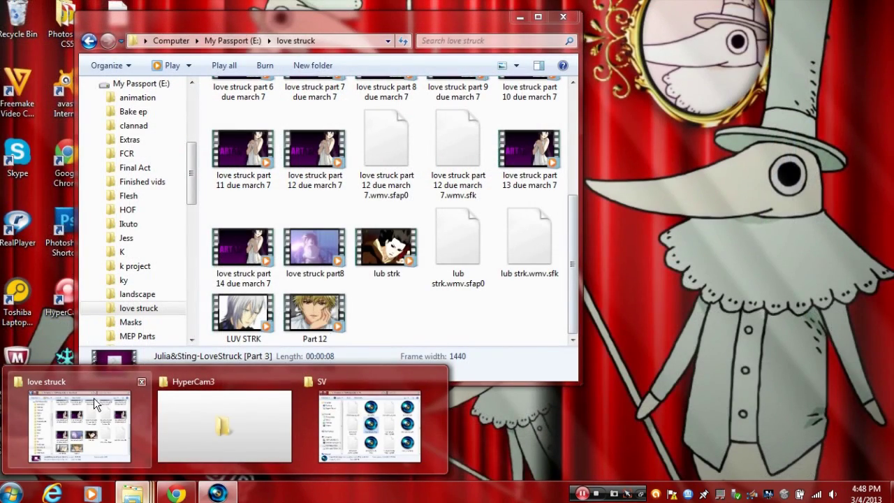
{"action": "left_click", "coordinate": [93, 398]}
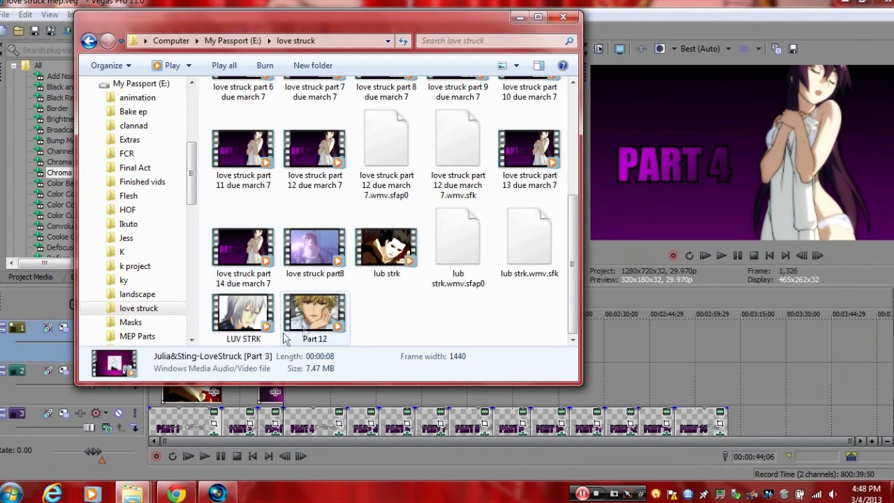
{"action": "left_click_drag", "start_coordinate": [571, 263], "coordinate": [566, 143]}
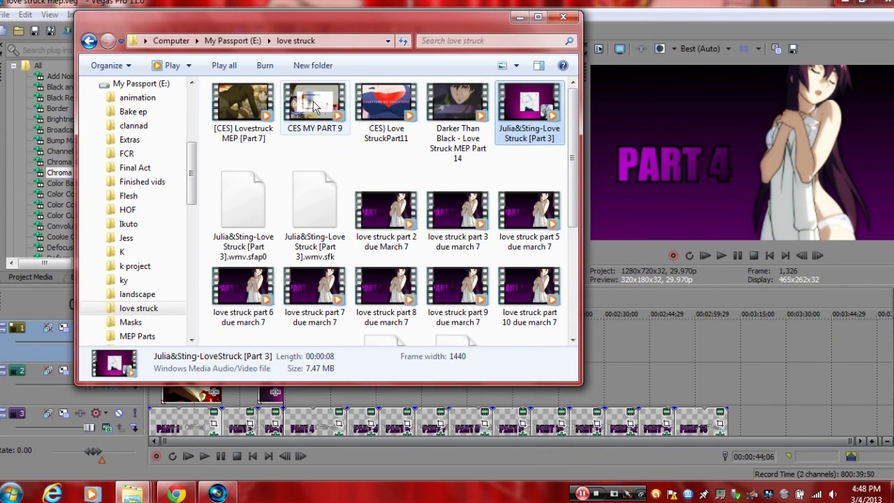
{"action": "left_click_drag", "start_coordinate": [244, 105], "coordinate": [634, 336]}
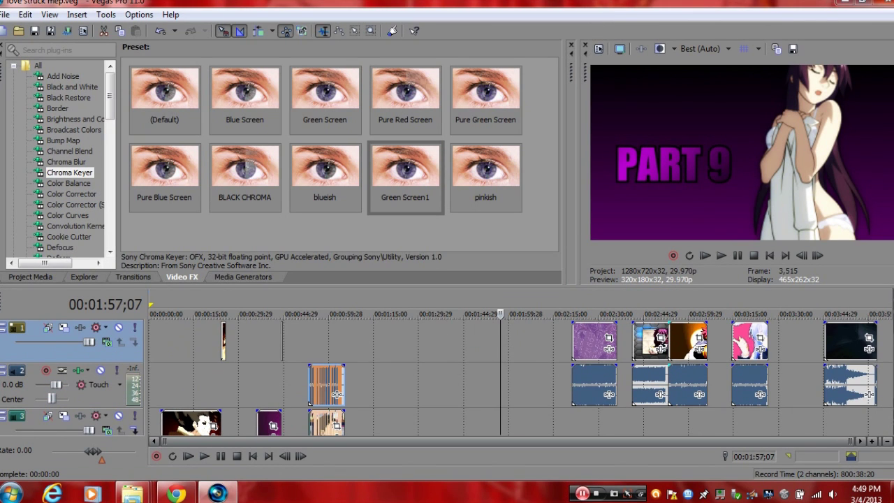
Delete the audio track that holds the imported clips' sound.
{"action": "scroll", "coordinate": [447, 377], "scroll_direction": "down", "scroll_amount": 1}
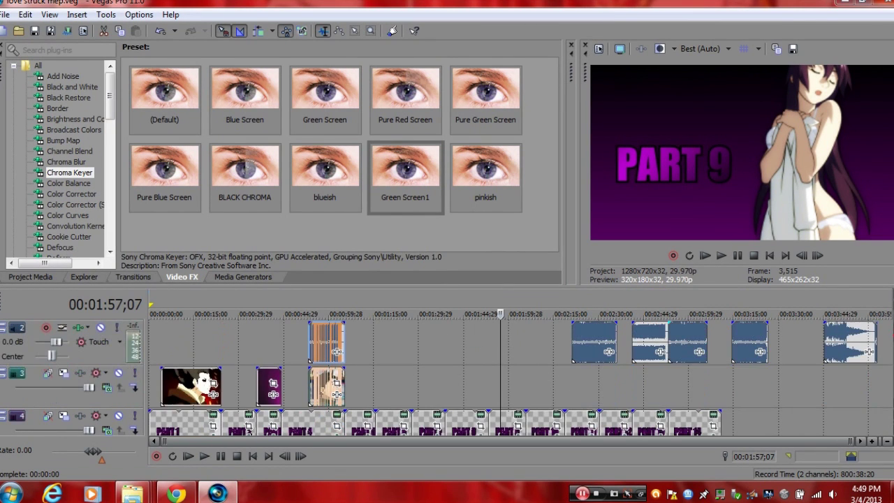
{"action": "left_click", "coordinate": [323, 345]}
{"action": "key", "text": "Delete"}
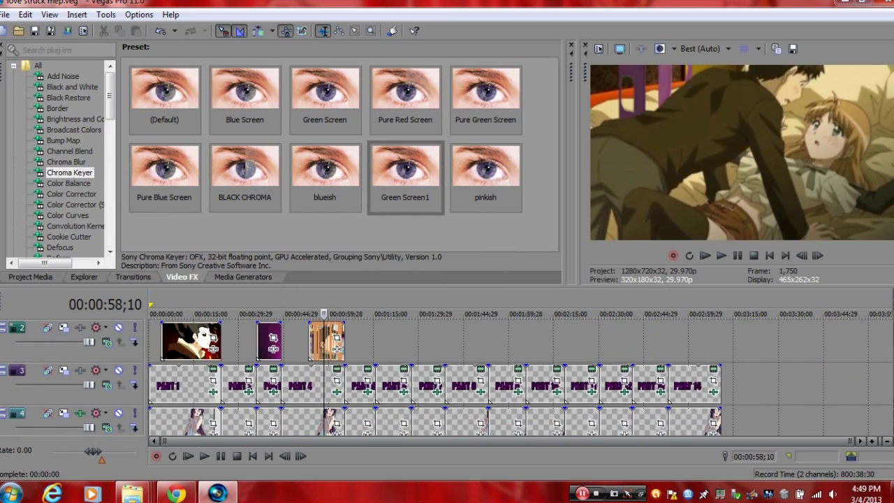
Move the Part 7 clip along track 2 so it starts at the beginning of the Part 7 placeholder.
{"action": "scroll", "coordinate": [447, 377], "scroll_direction": "up", "scroll_amount": 1}
{"action": "left_click", "coordinate": [310, 378]}
{"action": "left_click_drag", "start_coordinate": [310, 378], "coordinate": [424, 395]}
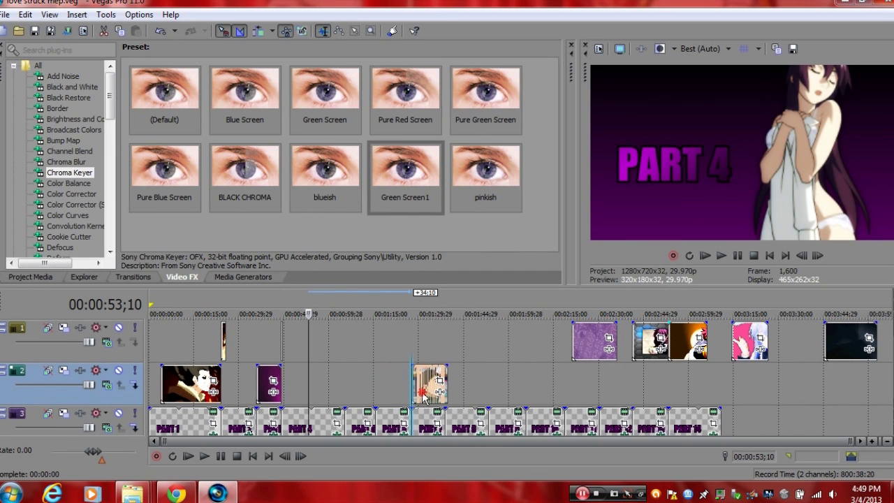
{"action": "left_click", "coordinate": [419, 392]}
{"action": "left_click", "coordinate": [396, 389]}
{"action": "left_click", "coordinate": [423, 394]}
{"action": "left_click", "coordinate": [422, 395]}
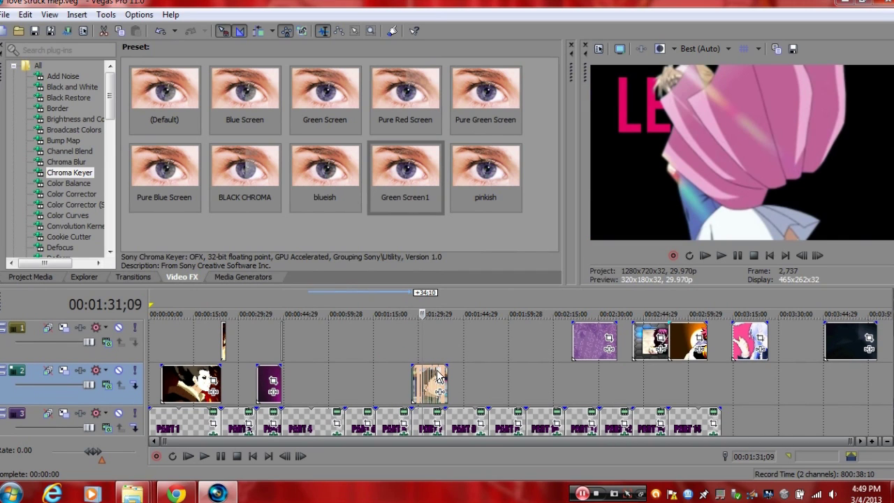
Split the Part 7 clip at 00:01:38;21, move its tail up to track 1 and apply the Green Screen1 Chroma Keyer preset to it.
{"action": "scroll", "coordinate": [440, 378], "scroll_direction": "up", "scroll_amount": 3}
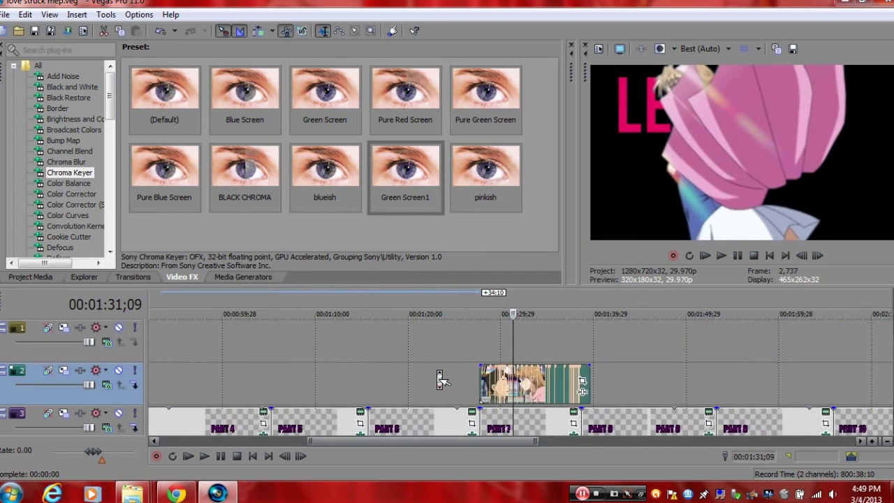
{"action": "left_click", "coordinate": [582, 340]}
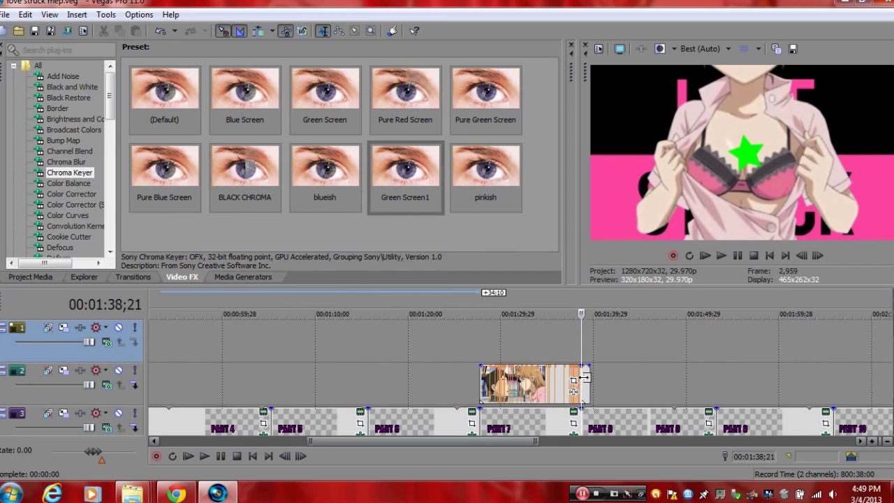
{"action": "left_click_drag", "start_coordinate": [587, 381], "coordinate": [587, 343]}
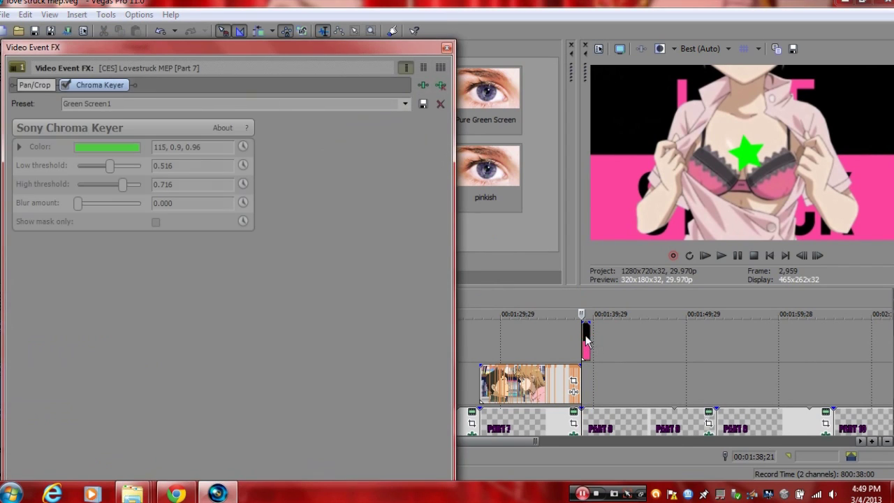
{"action": "left_click", "coordinate": [447, 48]}
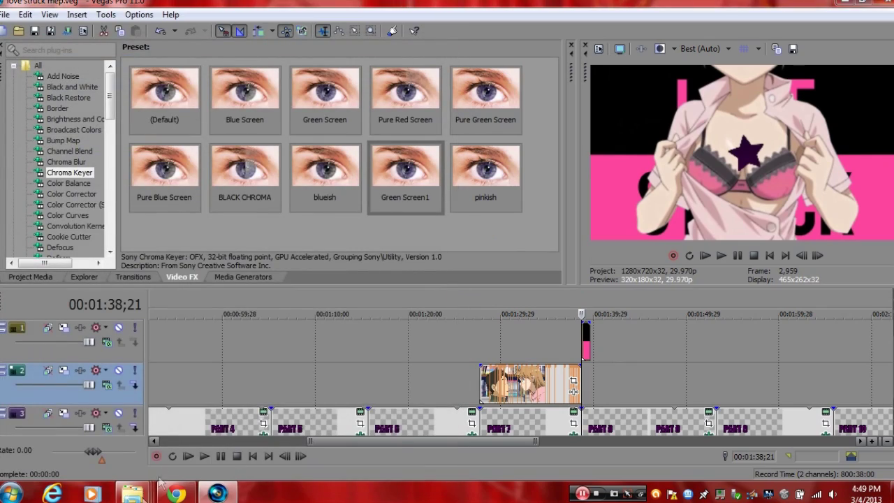
Look through the love struck folder for the Part 8 video.
{"action": "mouse_move", "coordinate": [133, 492]}
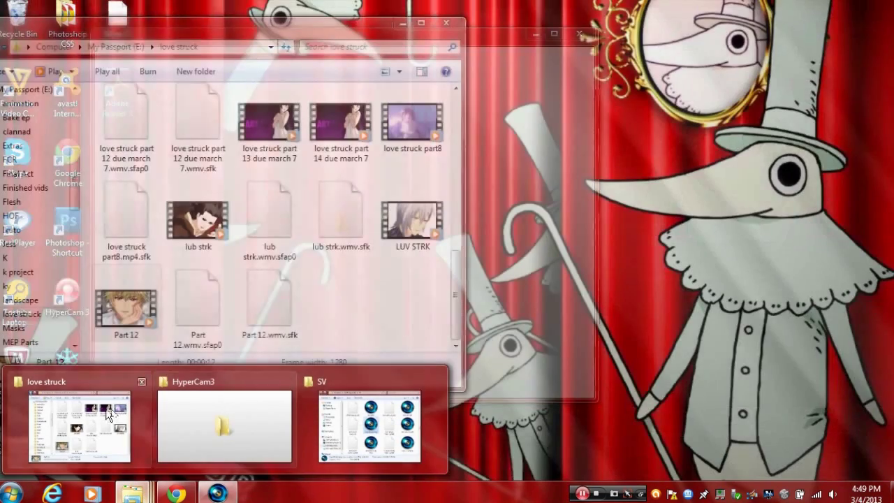
{"action": "left_click", "coordinate": [108, 414]}
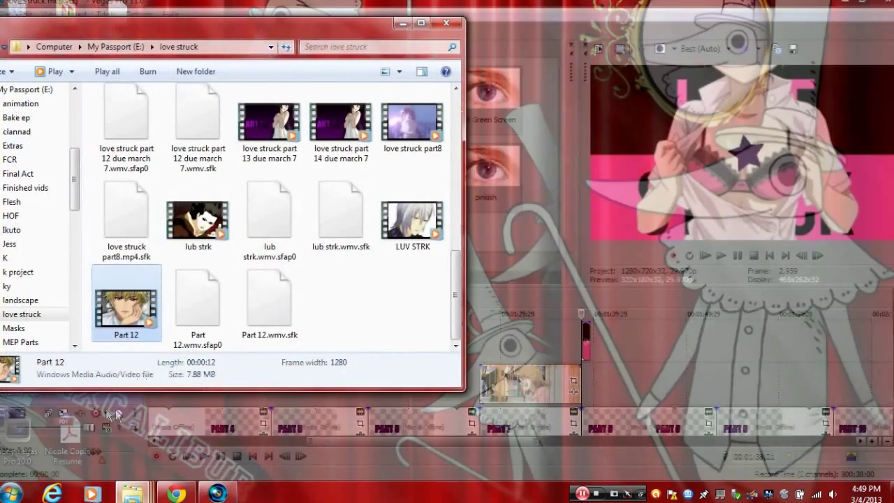
{"action": "scroll", "coordinate": [428, 241], "scroll_direction": "up", "scroll_amount": 3}
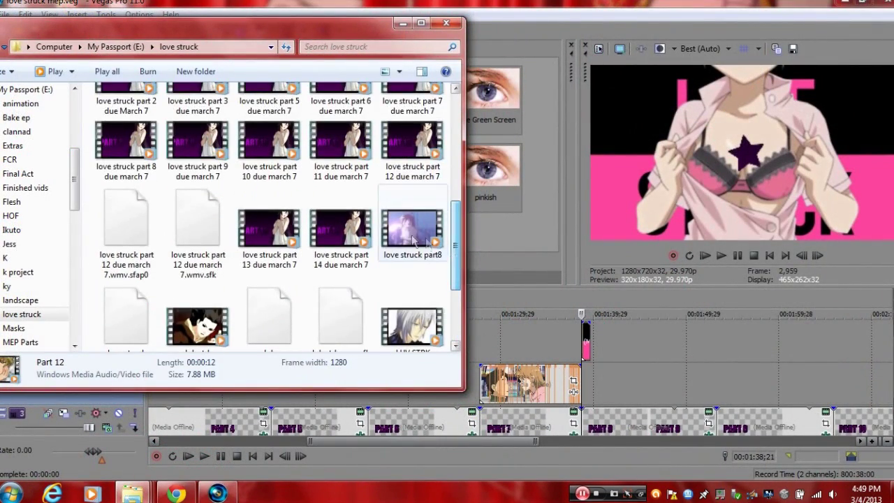
{"action": "left_click", "coordinate": [404, 24]}
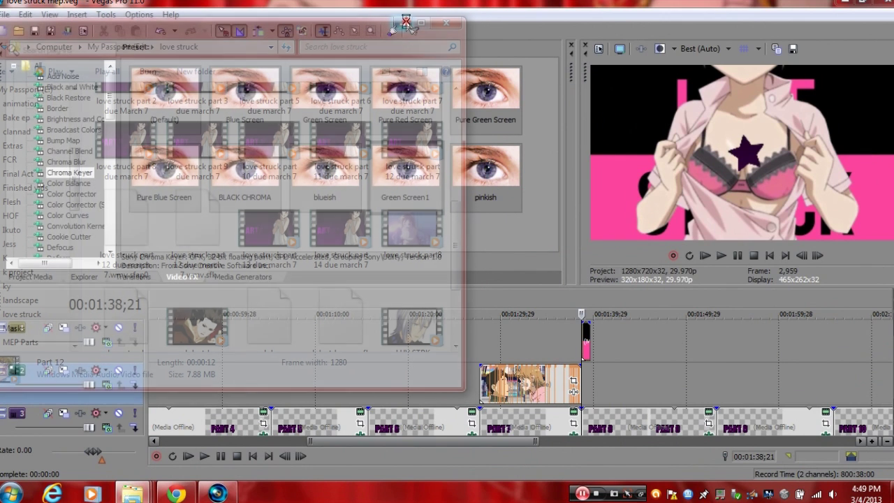
Move the purple clip from track 1 to track 2, directly after the Part 7 clip above the Part 8 placeholder.
{"action": "scroll", "coordinate": [725, 380], "scroll_direction": "down", "scroll_amount": 5}
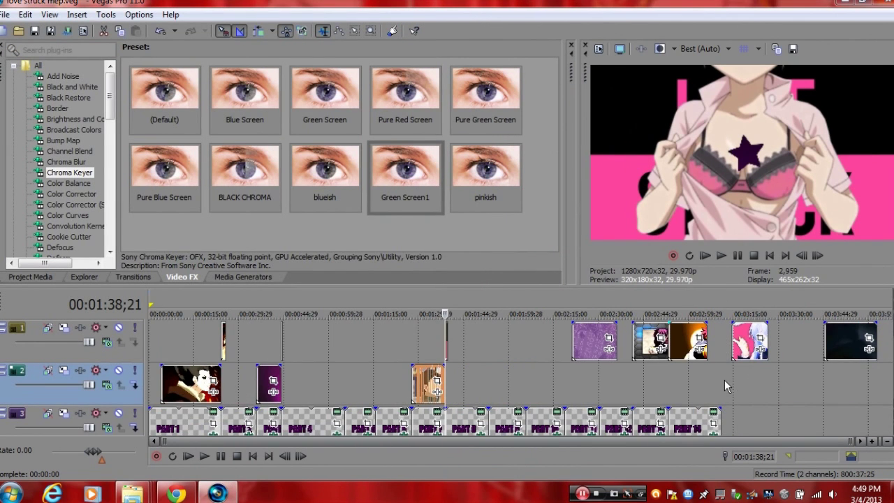
{"action": "left_click", "coordinate": [585, 370]}
{"action": "left_click_drag", "start_coordinate": [598, 345], "coordinate": [451, 383]}
{"action": "left_click", "coordinate": [451, 383]}
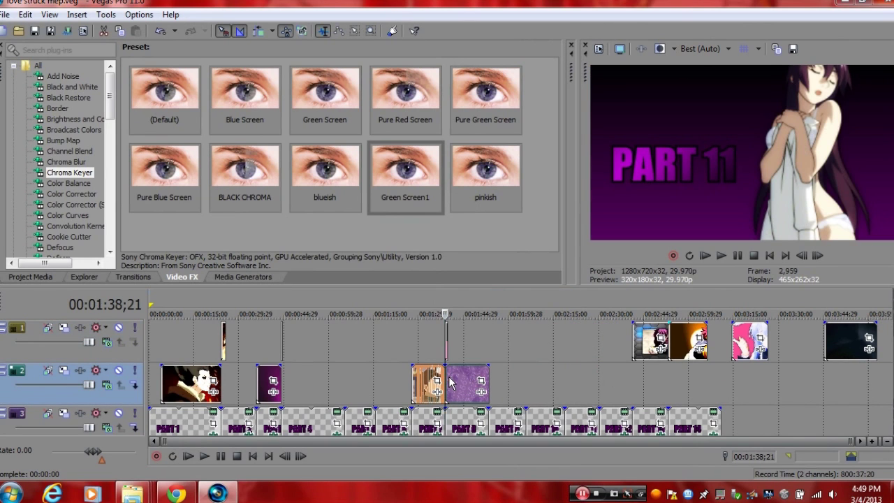
Split the purple Part 8 clip at 00:01:53;07, where the Part 9 placeholder begins.
{"action": "scroll", "coordinate": [450, 383], "scroll_direction": "up", "scroll_amount": 5}
{"action": "left_click", "coordinate": [552, 354]}
{"action": "mouse_move", "coordinate": [550, 346]}
{"action": "left_mouse_down"}
{"action": "mouse_move", "coordinate": [608, 328]}
{"action": "mouse_move", "coordinate": [690, 334]}
{"action": "left_mouse_up"}
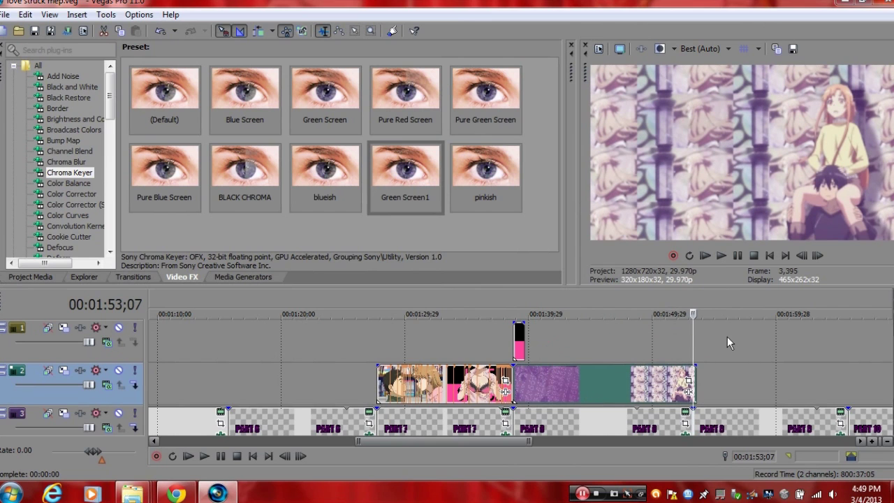
{"action": "left_click_drag", "start_coordinate": [727, 337], "coordinate": [713, 337]}
{"action": "left_click", "coordinate": [688, 338]}
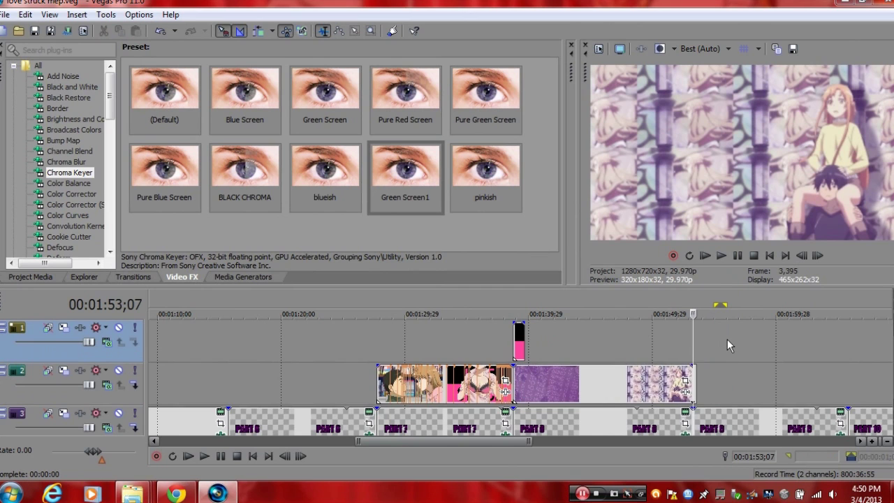
Fade out the short tail of the Part 8 clip from 00:01:53;11 to its end and move it up to track 1.
{"action": "scroll", "coordinate": [727, 341], "scroll_direction": "up", "scroll_amount": 5}
{"action": "scroll", "coordinate": [730, 350], "scroll_direction": "up", "scroll_amount": 1}
{"action": "left_click", "coordinate": [523, 339]}
{"action": "mouse_move", "coordinate": [525, 337]}
{"action": "left_mouse_down"}
{"action": "mouse_move", "coordinate": [552, 332]}
{"action": "mouse_move", "coordinate": [513, 332]}
{"action": "left_mouse_up"}
{"action": "scroll", "coordinate": [504, 393], "scroll_direction": "down", "scroll_amount": 3}
{"action": "scroll", "coordinate": [503, 395], "scroll_direction": "up", "scroll_amount": 3}
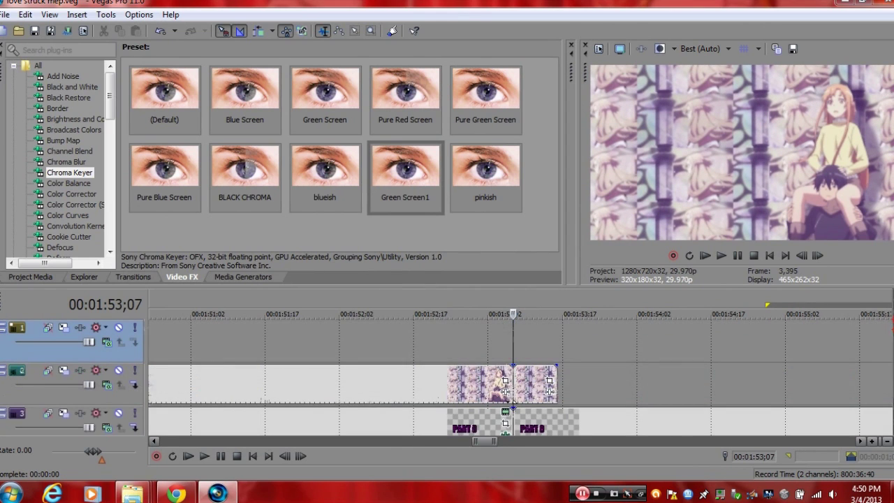
{"action": "left_click", "coordinate": [532, 388]}
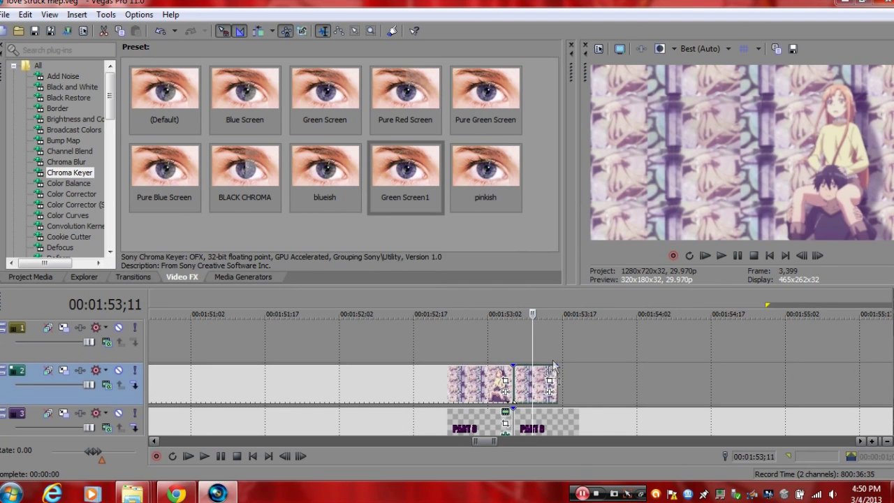
{"action": "left_click_drag", "start_coordinate": [560, 365], "coordinate": [521, 346]}
Apply the SpiceMASTER 2.5 Fog Shadow1 transition to the fade-out of the Part 8 tail and preview it at 00:01:53;14.
{"action": "left_click", "coordinate": [133, 277]}
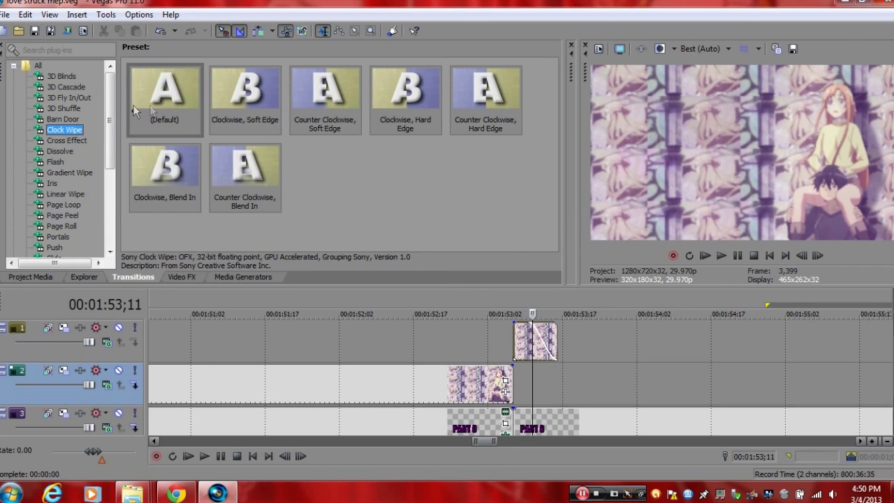
{"action": "left_click_drag", "start_coordinate": [108, 156], "coordinate": [98, 192]}
{"action": "left_click", "coordinate": [73, 205]}
{"action": "left_click_drag", "start_coordinate": [553, 83], "coordinate": [553, 141]}
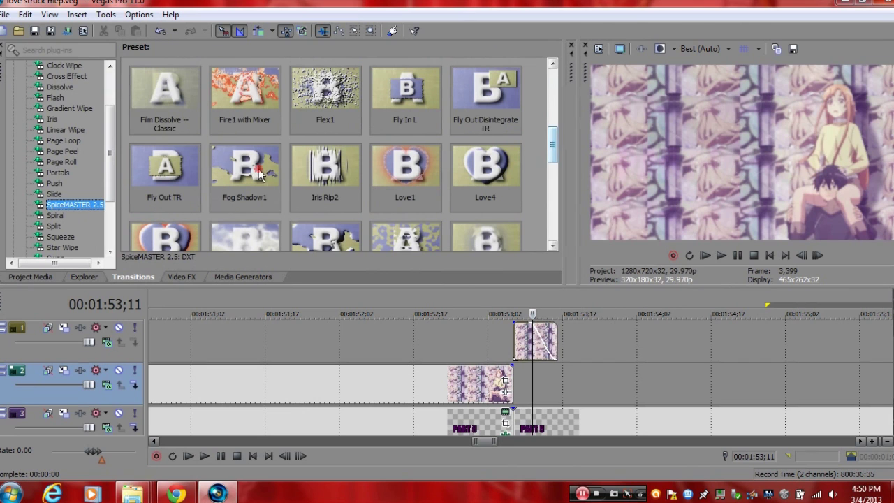
{"action": "left_click_drag", "start_coordinate": [259, 174], "coordinate": [547, 353]}
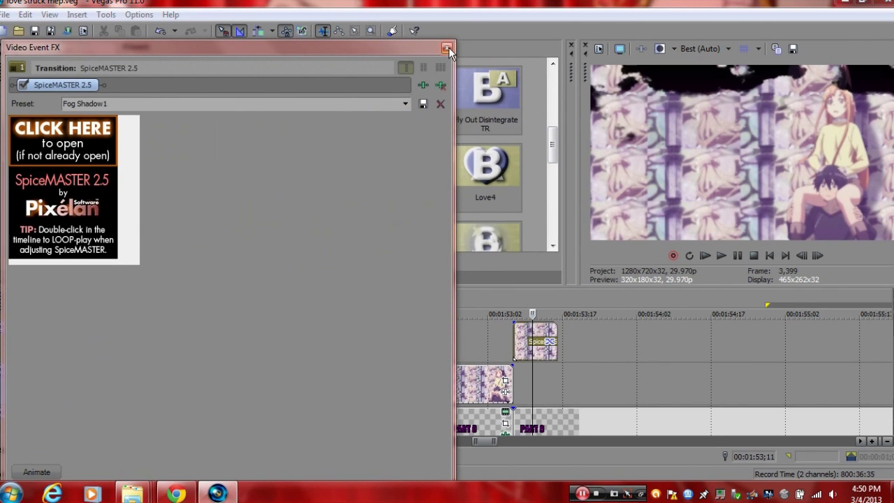
{"action": "left_click", "coordinate": [446, 48]}
{"action": "left_click_drag", "start_coordinate": [533, 374], "coordinate": [549, 374]}
{"action": "scroll", "coordinate": [550, 383], "scroll_direction": "down", "scroll_amount": 3}
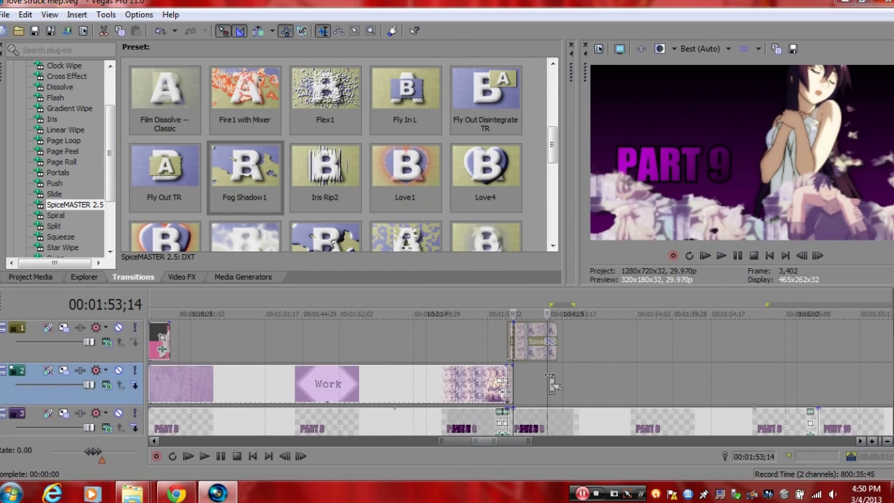
{"action": "scroll", "coordinate": [551, 383], "scroll_direction": "down", "scroll_amount": 6}
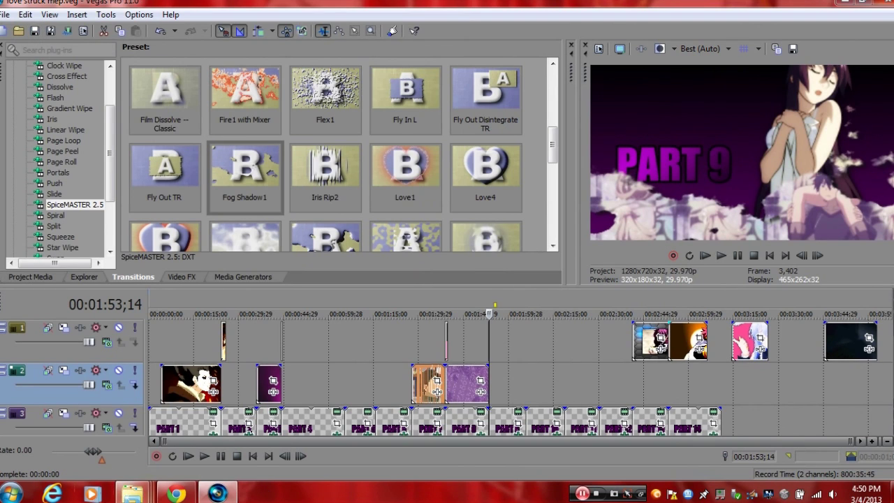
Look through the love struck folder for the Part 9 video file.
{"action": "mouse_move", "coordinate": [132, 494]}
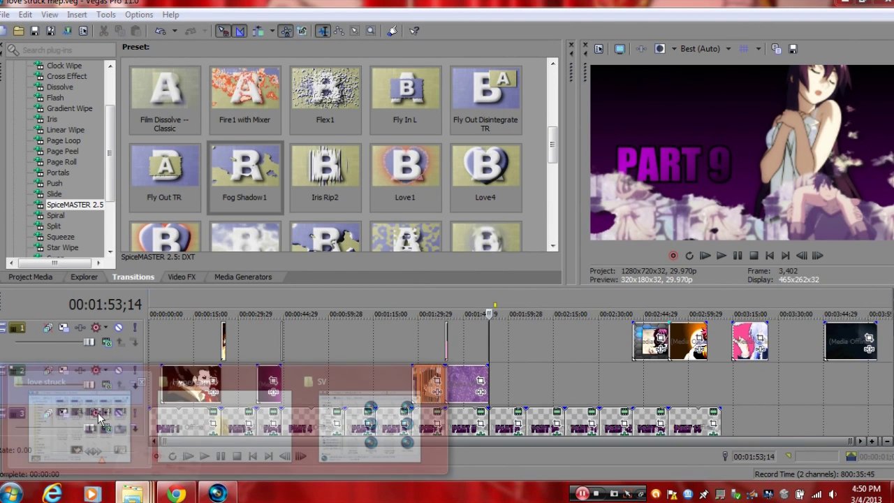
{"action": "left_click", "coordinate": [100, 418]}
{"action": "left_click_drag", "start_coordinate": [457, 260], "coordinate": [444, 166]}
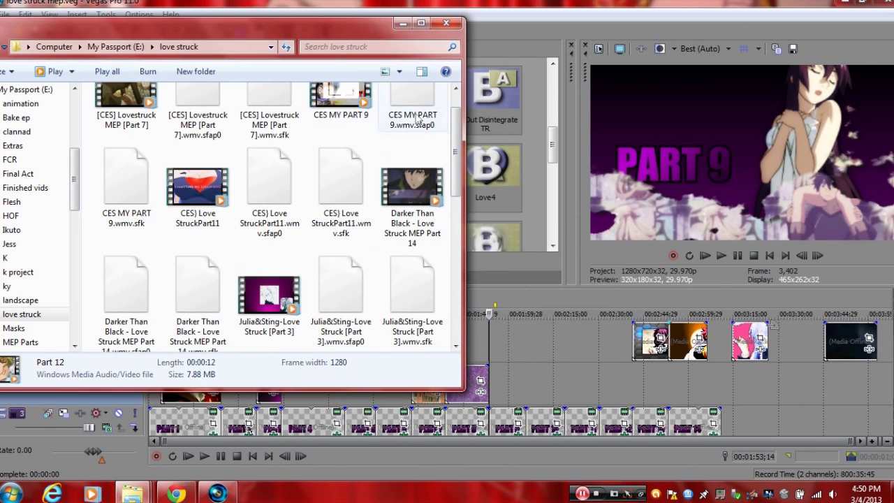
Move the CES MY PART 9 clip from track 1 to track 2, directly after the Part 8 clip above the Part 9 placeholder.
{"action": "left_click", "coordinate": [682, 343]}
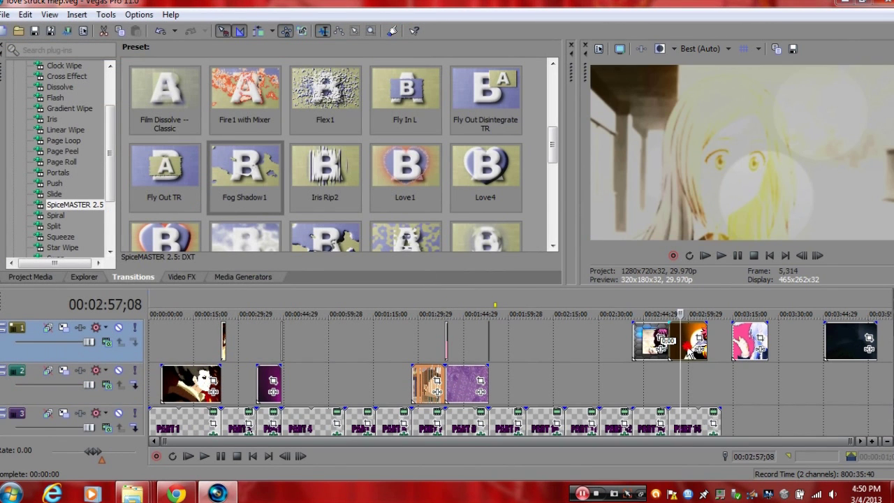
{"action": "left_click_drag", "start_coordinate": [691, 345], "coordinate": [512, 386]}
{"action": "left_click", "coordinate": [513, 385]}
{"action": "scroll", "coordinate": [512, 386], "scroll_direction": "up", "scroll_amount": 2}
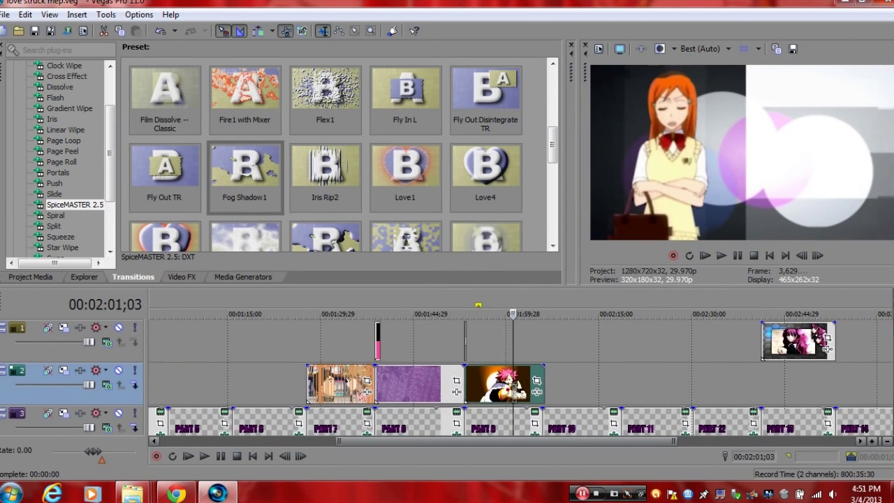
Preview the Part 9 clip from 00:01:56;07 to check how it plays over its placeholder.
{"action": "left_click", "coordinate": [466, 378]}
{"action": "left_click", "coordinate": [483, 339]}
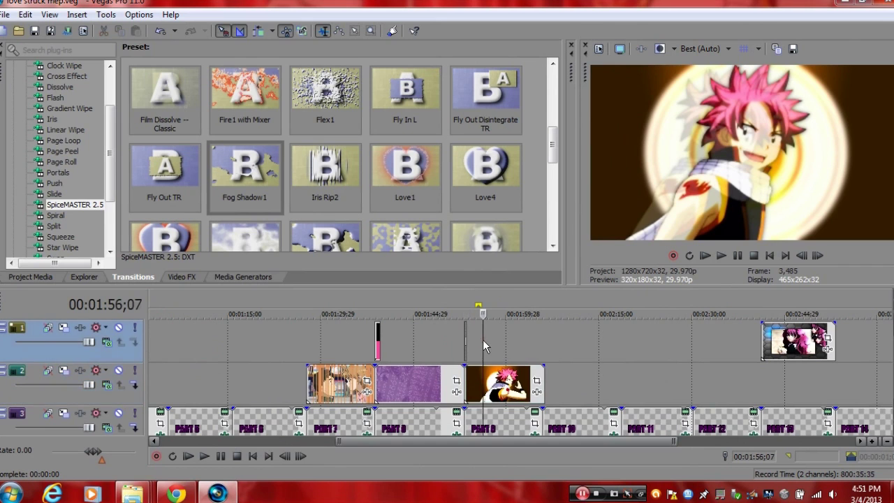
{"action": "key", "text": "space"}
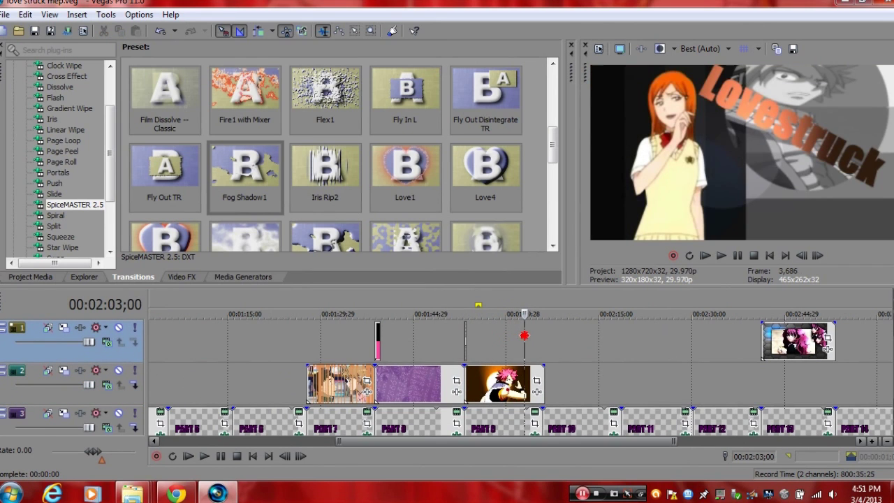
Split the Part 9 clip at 00:02:05;26, where the Part 10 placeholder begins, and move its short green tail up to track 1.
{"action": "left_click", "coordinate": [543, 336]}
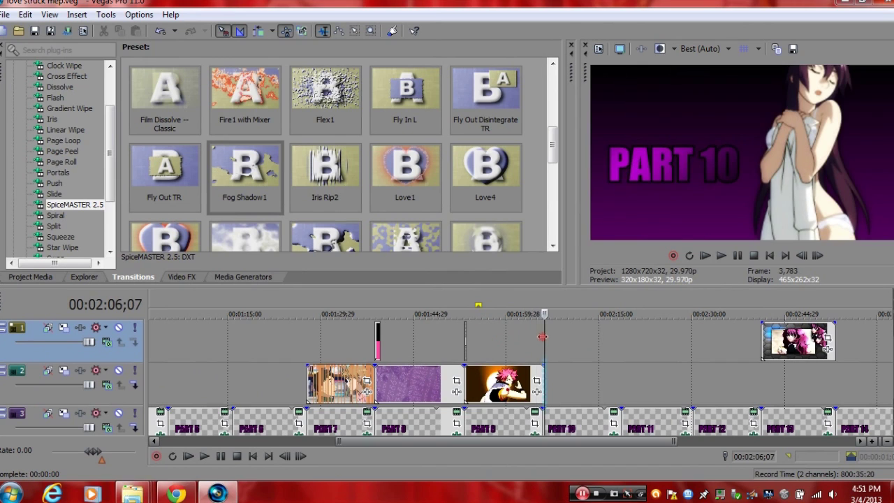
{"action": "scroll", "coordinate": [542, 336], "scroll_direction": "up", "scroll_amount": 5}
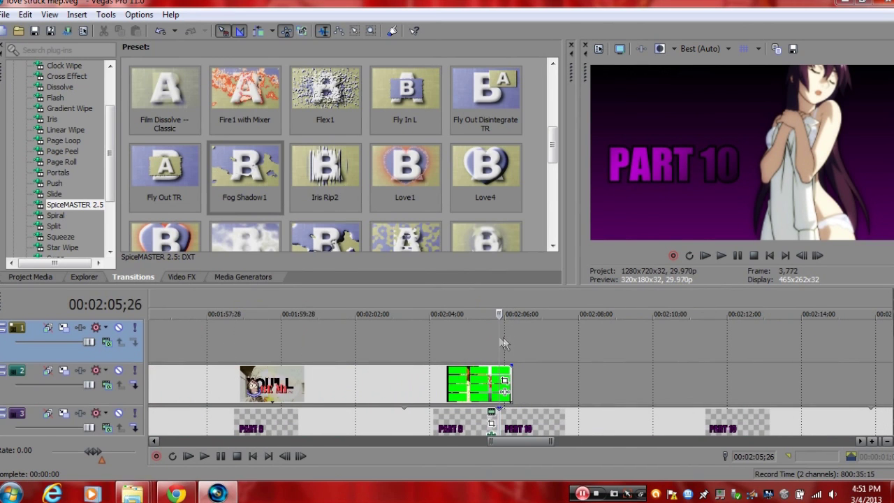
{"action": "left_click", "coordinate": [490, 337]}
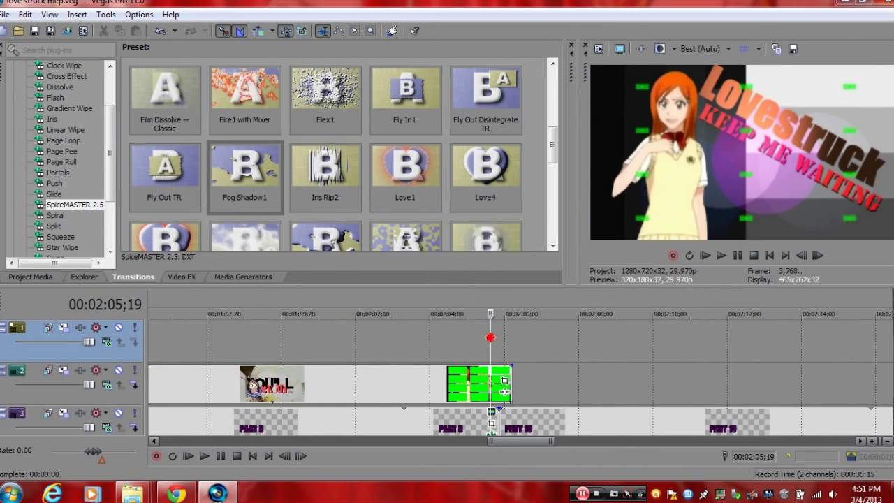
{"action": "left_click", "coordinate": [493, 337]}
{"action": "left_click", "coordinate": [499, 337]}
{"action": "key", "text": "s"}
{"action": "left_click_drag", "start_coordinate": [505, 377], "coordinate": [510, 343]}
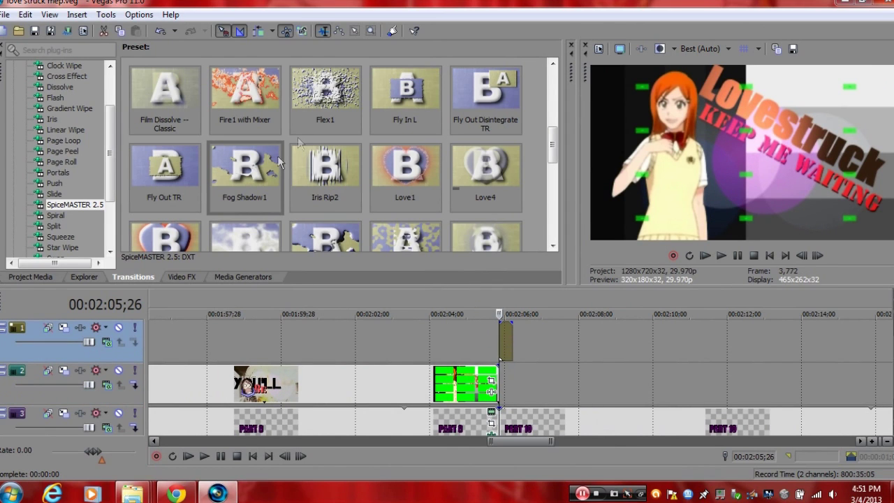
Apply the Chroma Keyer effect with the Green Screen1 preset to the Part 9 tail on track 1.
{"action": "left_click", "coordinate": [193, 274]}
{"action": "left_click_drag", "start_coordinate": [368, 161], "coordinate": [507, 349]}
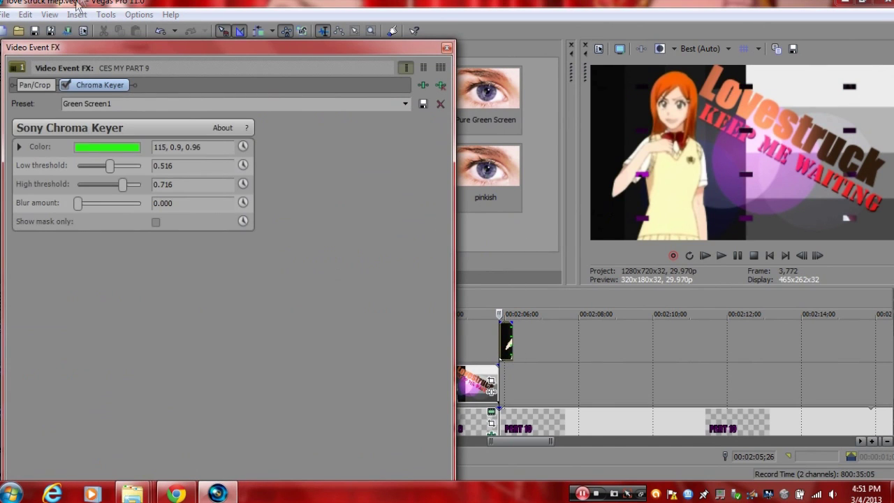
{"action": "left_click", "coordinate": [451, 47]}
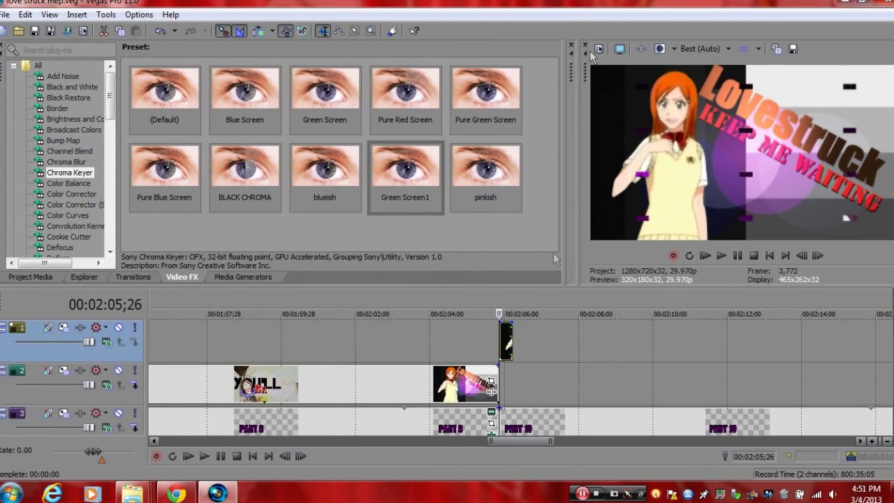
Play back the change from the Part 7 clip to the Part 8 clip, pausing at 00:01:40;19.
{"action": "scroll", "coordinate": [445, 377], "scroll_direction": "down", "scroll_amount": 6}
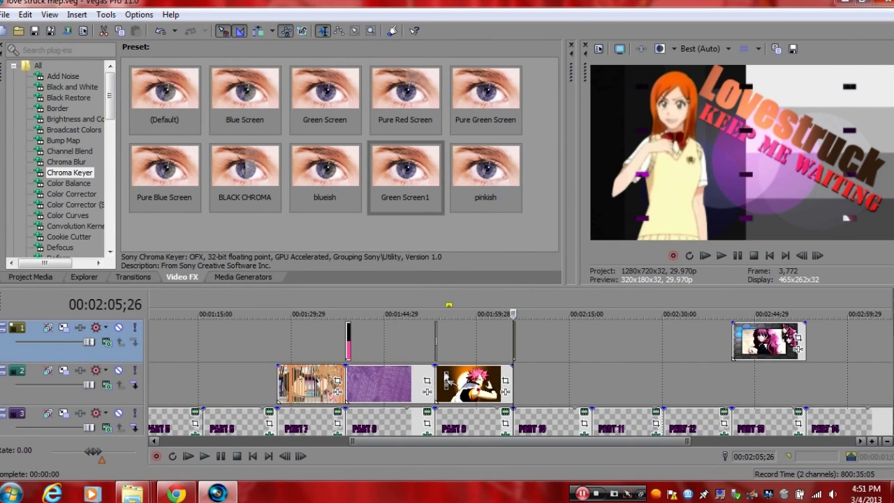
{"action": "left_click", "coordinate": [312, 353]}
{"action": "left_click", "coordinate": [218, 457]}
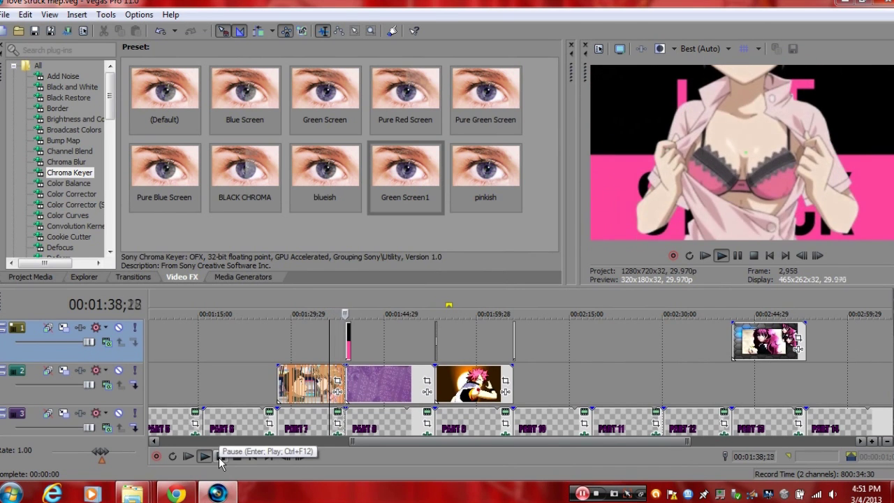
{"action": "left_click", "coordinate": [218, 457]}
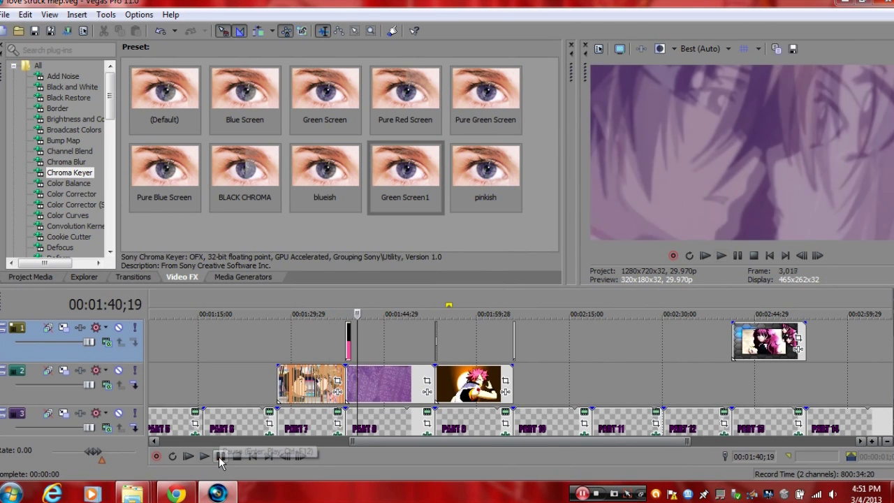